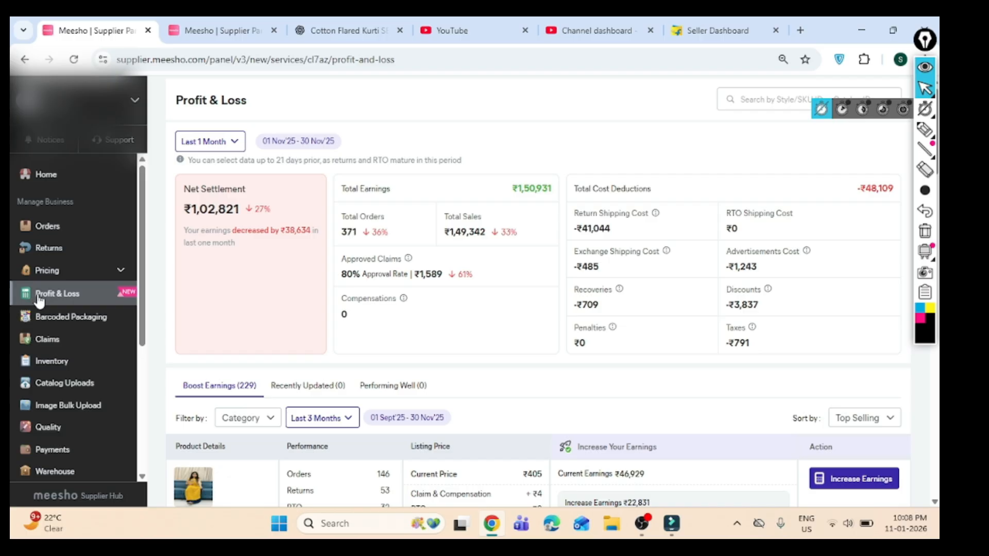
Examine the Net Settlement amount on the Profit & Loss page and the report's Last 1 Month period setting.
scroll(42, 307, "down", 5)
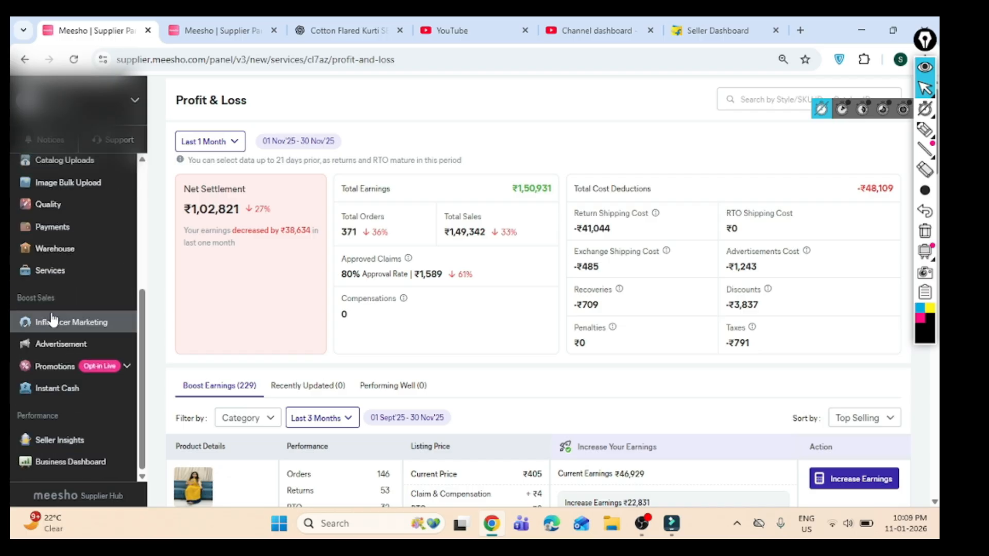
scroll(51, 319, "up", 5)
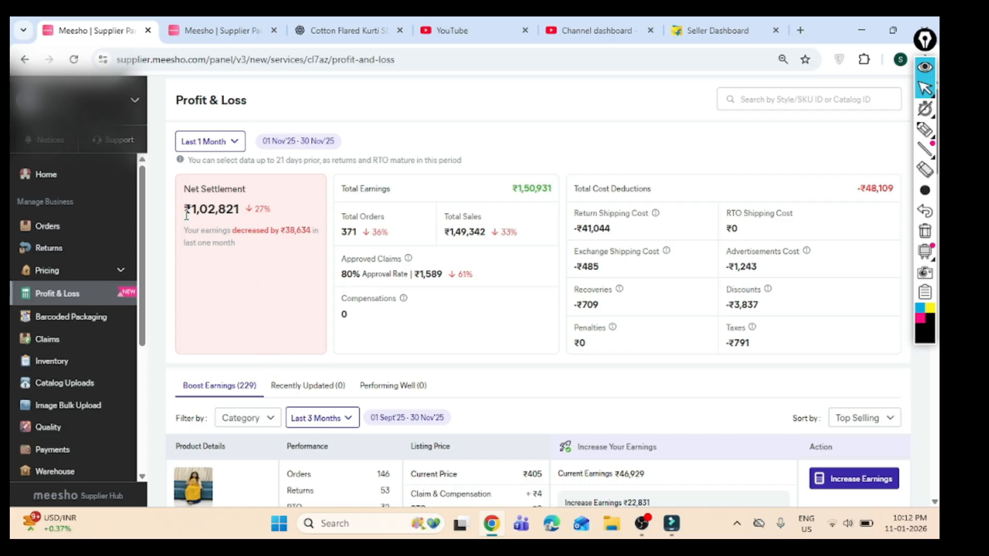
left_click_drag(184, 208, 241, 209)
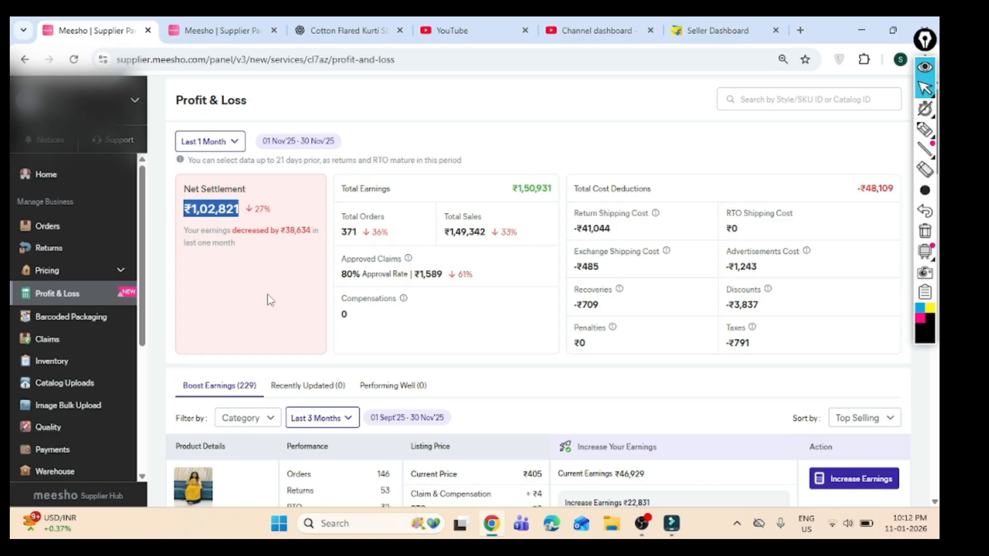
left_click(258, 281)
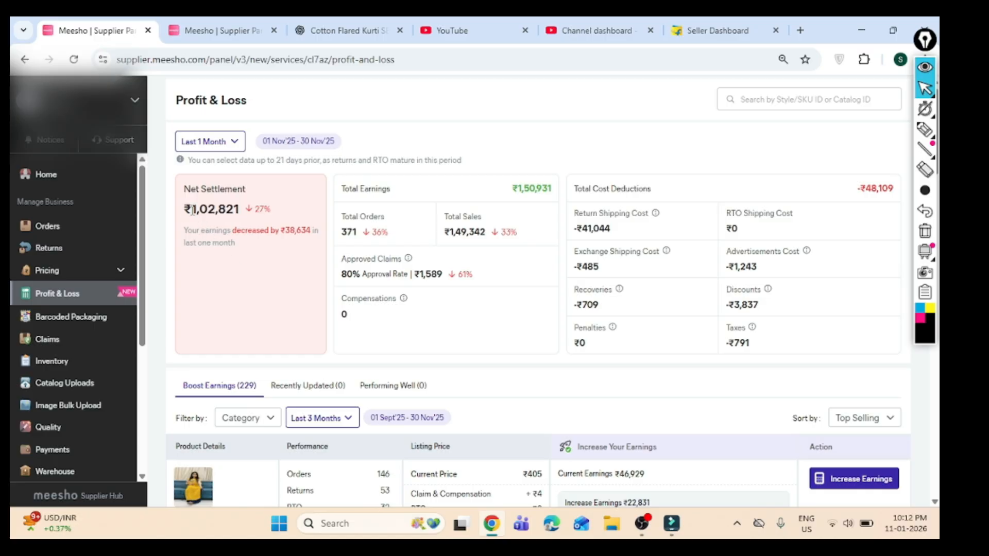
left_click_drag(191, 210, 249, 213)
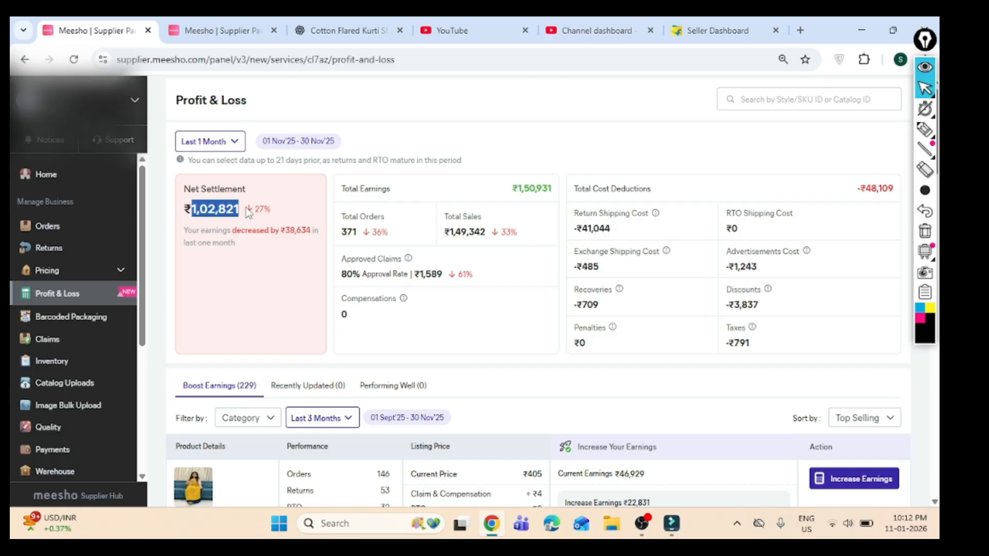
left_click(242, 298)
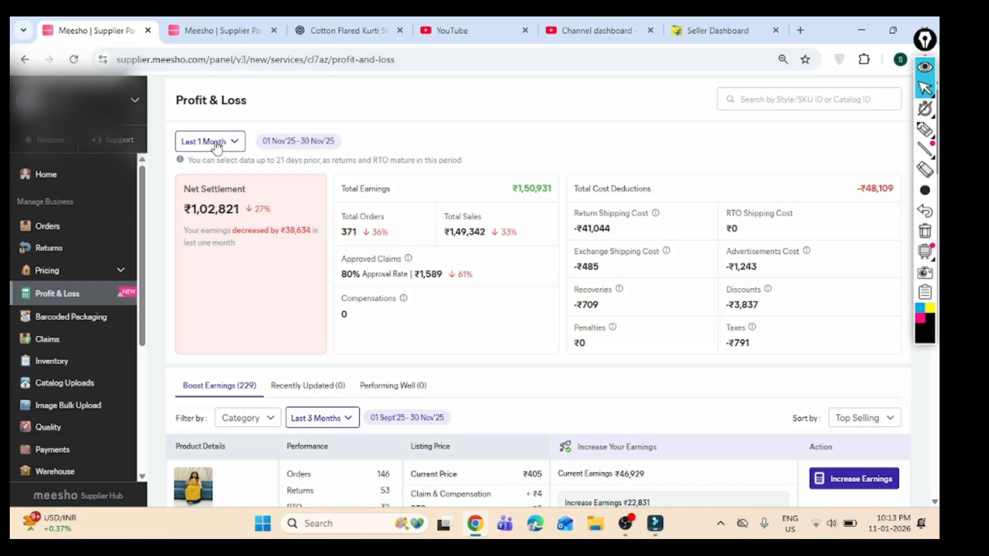
left_click(217, 148)
left_click(236, 174)
Examine Total Orders and Total Sales, and view the Claims Breakdown for Approved Claims.
left_click_drag(339, 221, 379, 218)
left_click(419, 232)
left_click_drag(537, 239, 451, 238)
left_click(450, 244)
left_click_drag(421, 273, 445, 275)
left_click(404, 304)
mouse_move(410, 257)
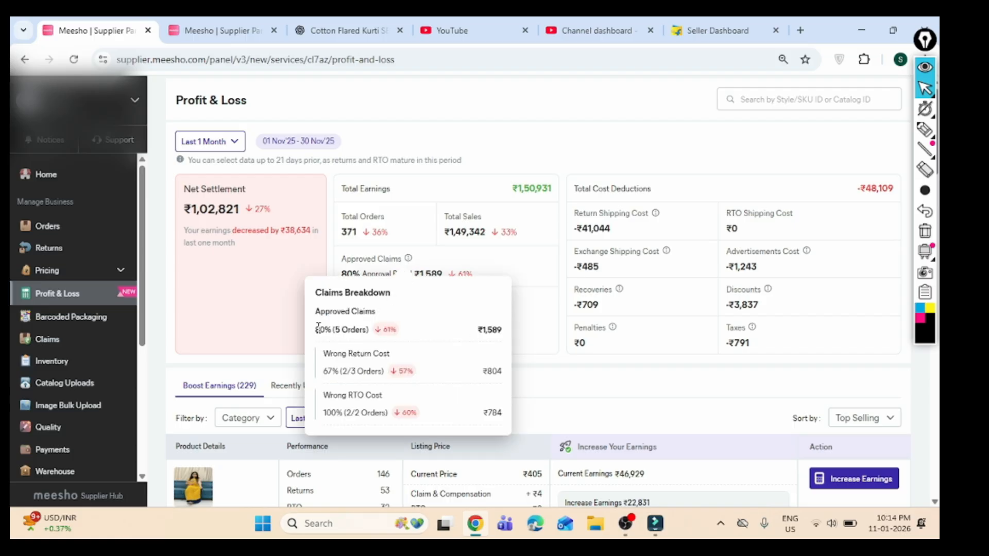
left_click_drag(315, 330, 369, 329)
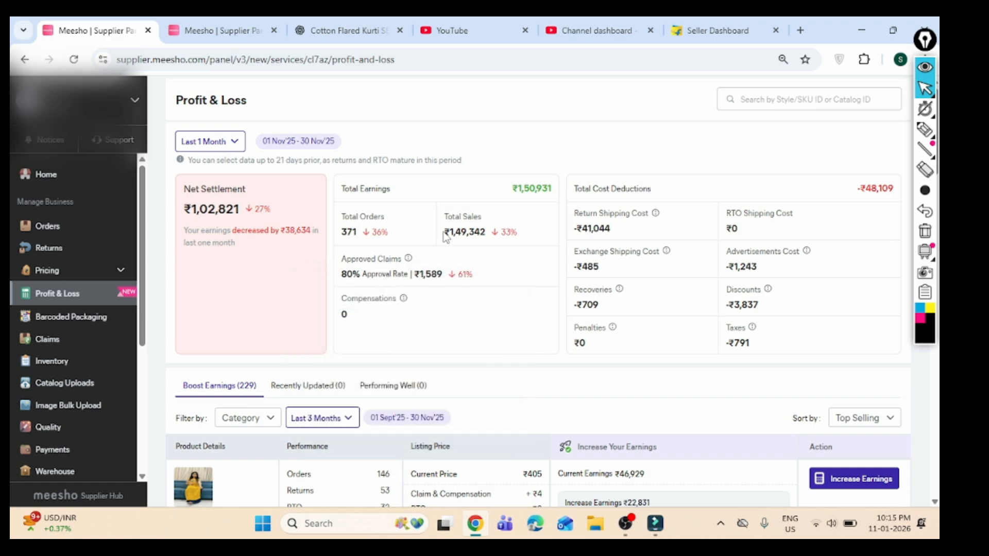
Compare the Total Sales amount with the Total Earnings amount.
double_click(477, 231)
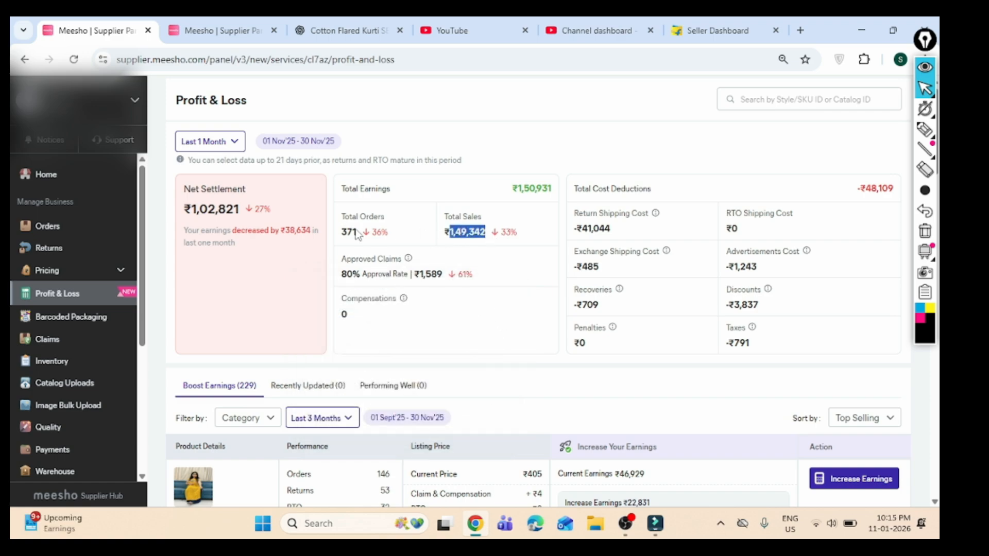
left_click(490, 250)
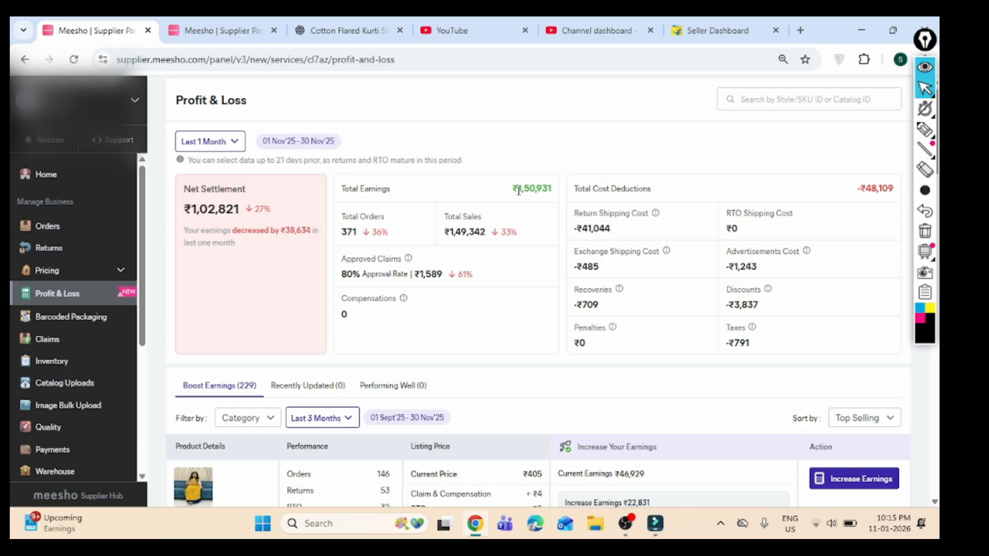
left_click_drag(518, 192, 554, 193)
left_click(401, 297)
Examine the Return Shipping Cost deduction and its breakdown of returned orders.
left_click_drag(574, 218, 647, 216)
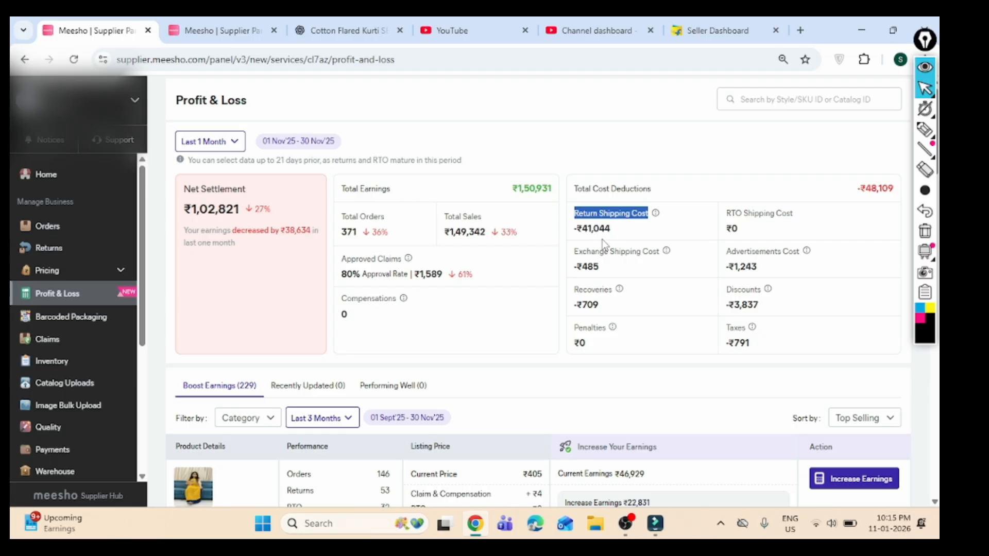
left_click(624, 229)
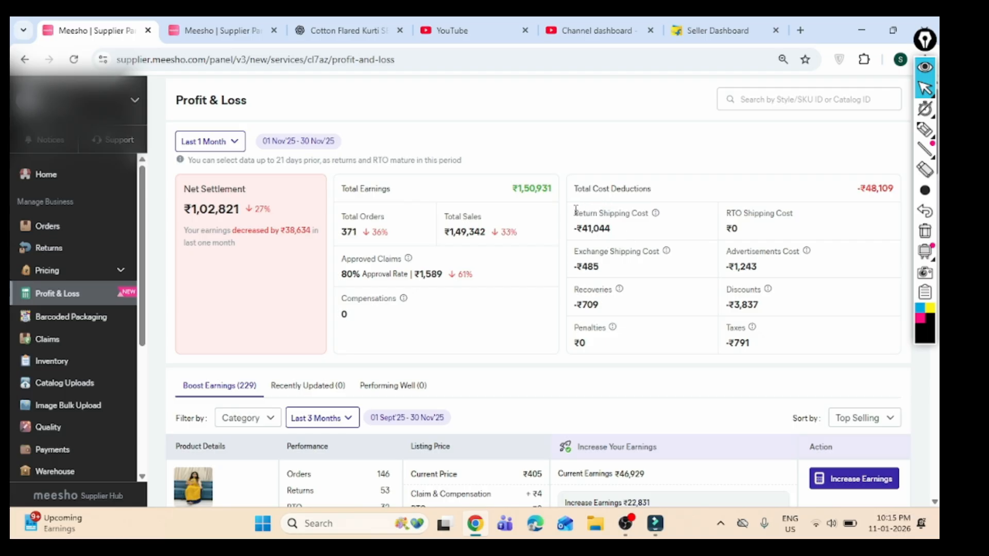
left_click_drag(584, 209, 657, 221)
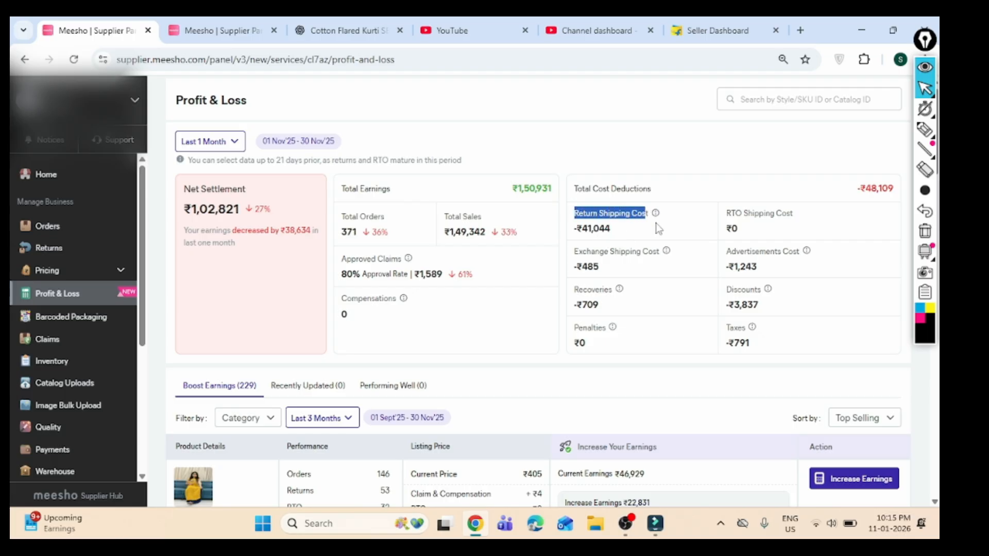
left_click(656, 224)
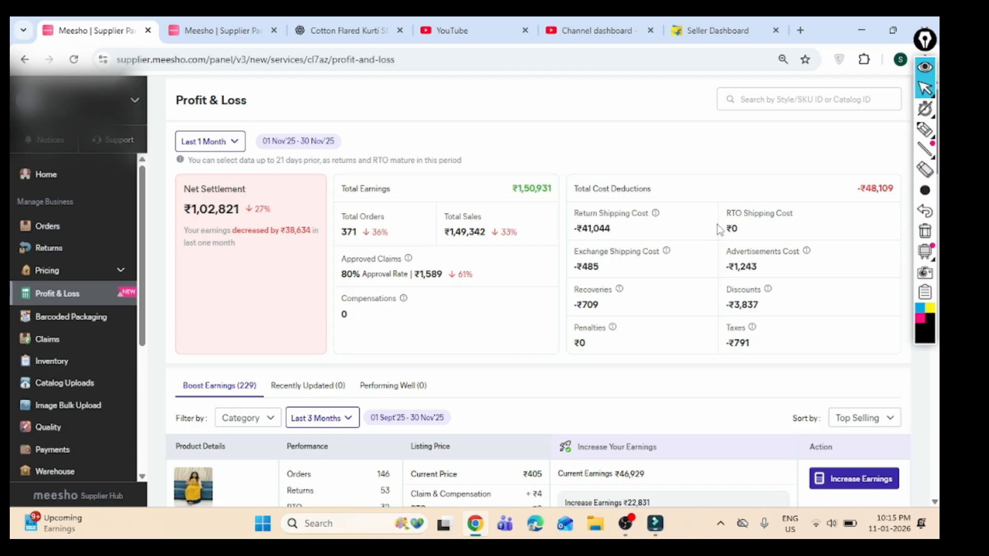
double_click(599, 229)
left_click(629, 236)
mouse_move(658, 218)
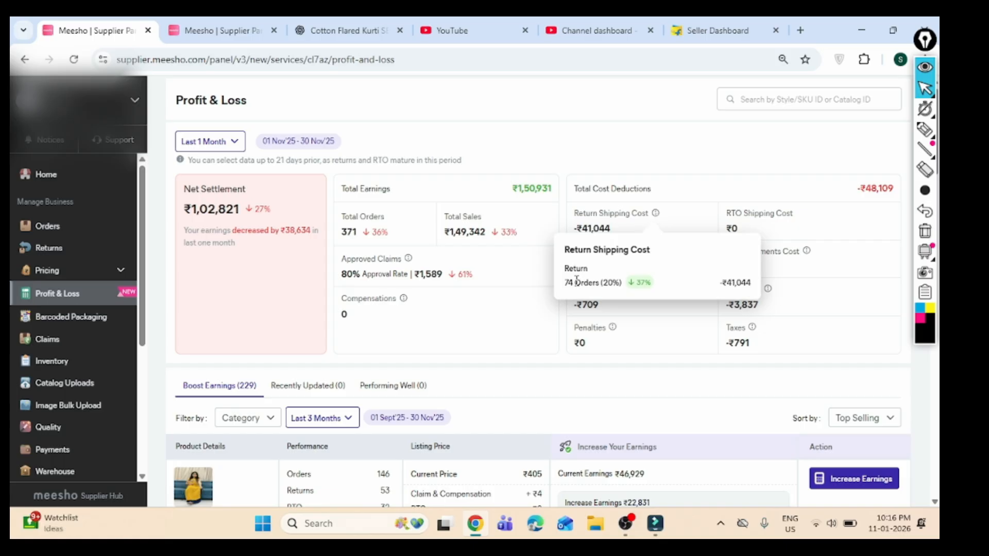
left_click_drag(566, 283, 575, 283)
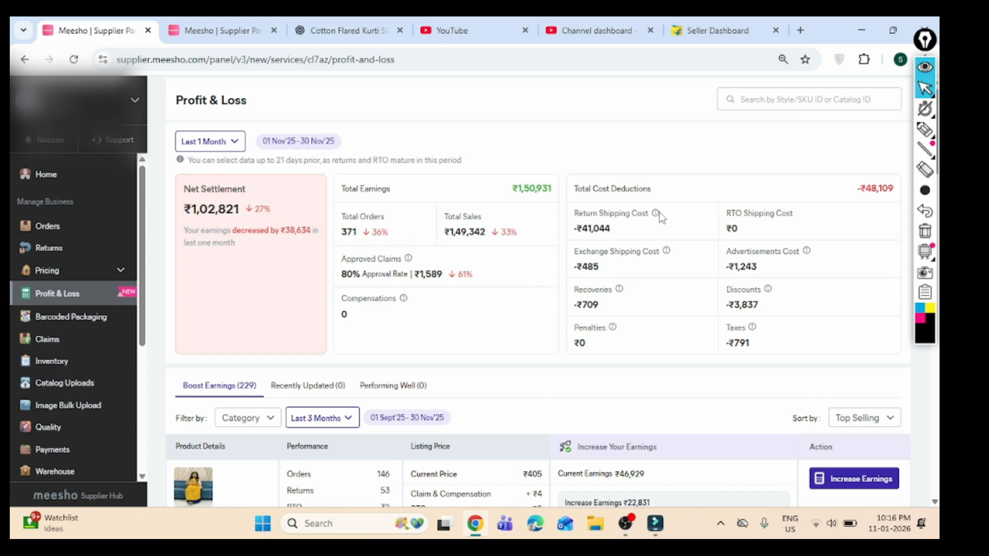
mouse_move(655, 215)
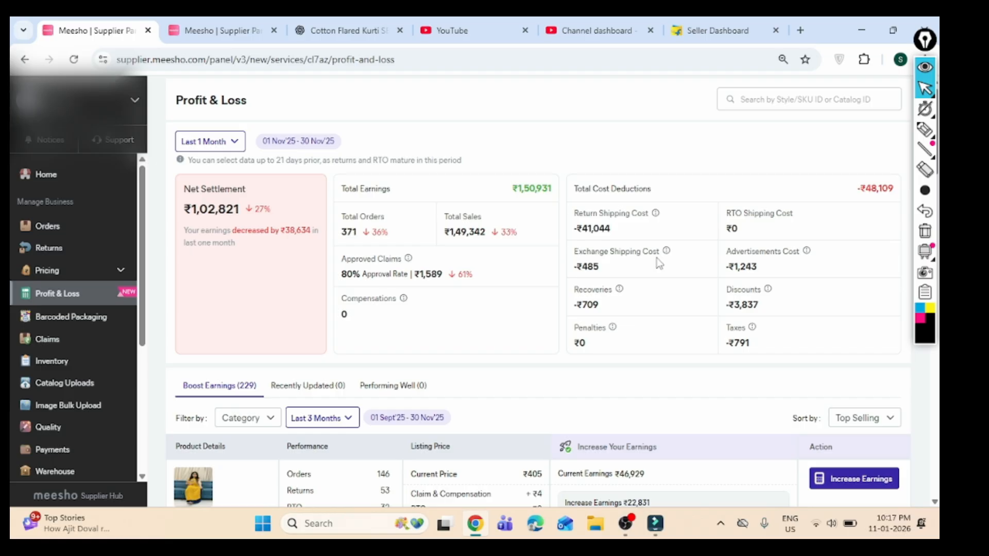
Examine the Exchange Shipping Cost deduction and its details under Total Cost Deductions.
mouse_move(667, 255)
left_click_drag(604, 264, 583, 266)
left_click(635, 274)
left_click_drag(601, 266, 583, 267)
left_click(620, 279)
left_click_drag(584, 265, 600, 268)
left_click(653, 259)
mouse_move(779, 273)
left_mouse_down()
mouse_move(728, 266)
mouse_move(771, 271)
left_mouse_up()
Examine the Recoveries, Discounts, Taxes and Advertisements Cost deductions, including the Promotions & Discounts breakdown.
mouse_move(620, 292)
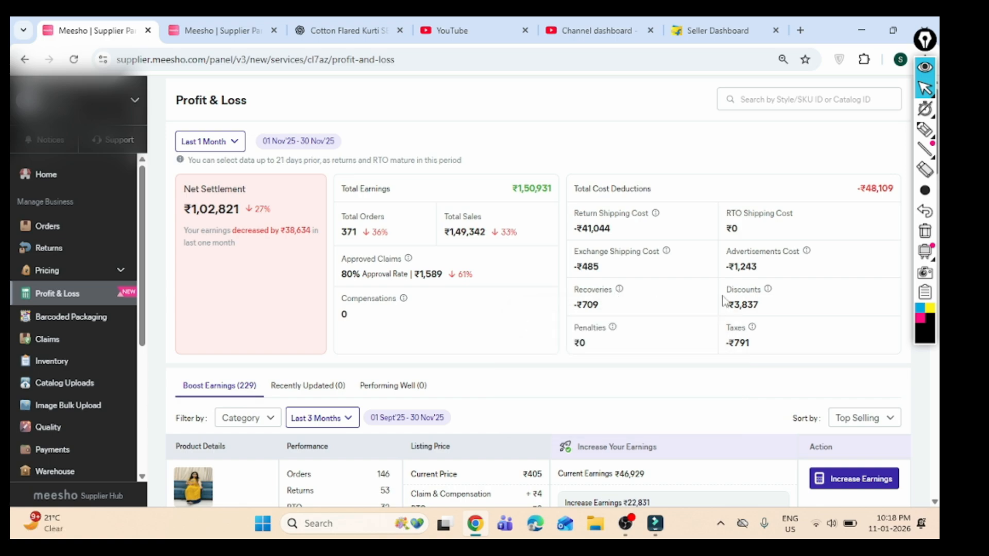
mouse_move(769, 290)
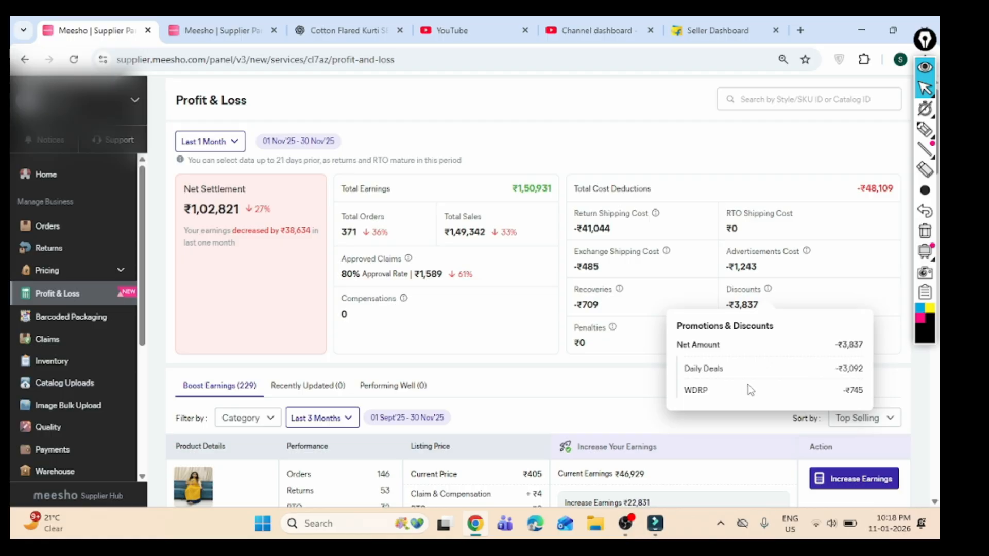
left_click_drag(844, 390, 866, 389)
mouse_move(754, 334)
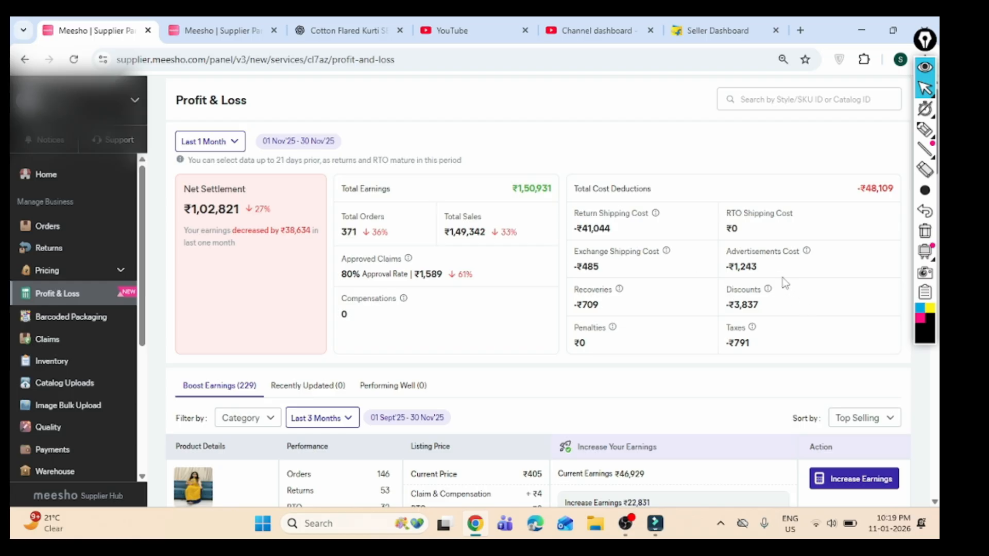
left_click_drag(758, 267, 734, 268)
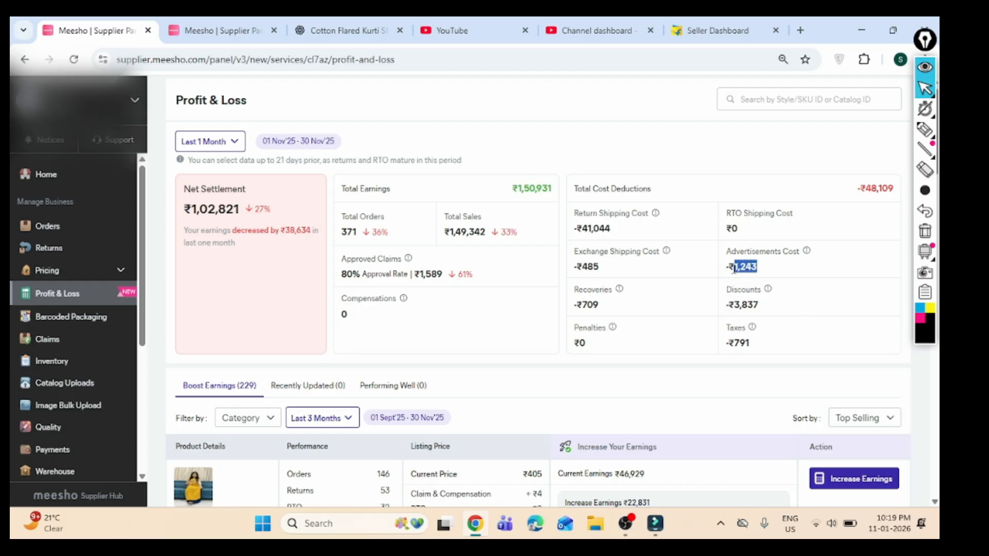
left_click(799, 275)
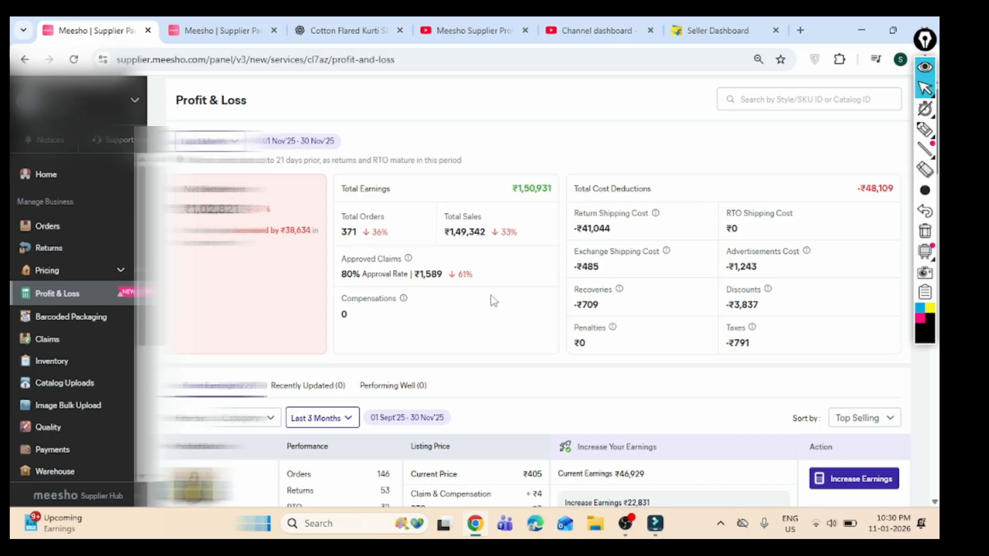
Review the Boost Earnings product list, examining each product's performance figures and listing price breakdown down to the Bank Transfer.
scroll(494, 301, "down", 5)
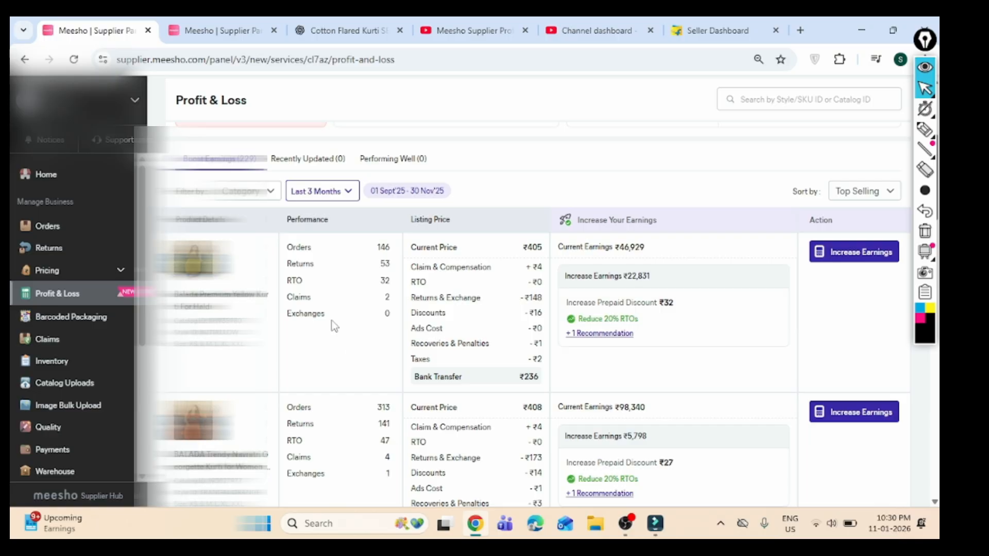
scroll(341, 332, "down", 8)
scroll(349, 345, "up", 10)
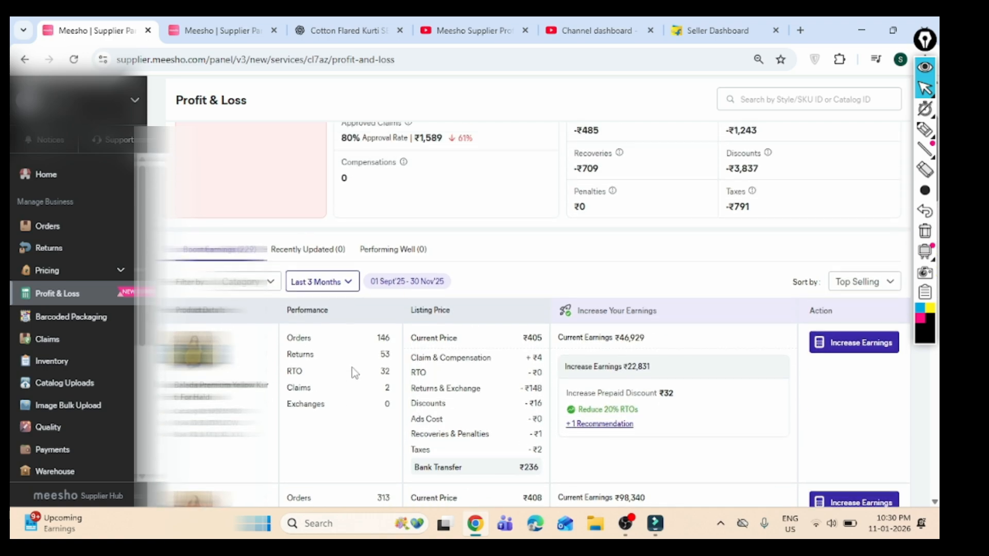
scroll(352, 367, "down", 1)
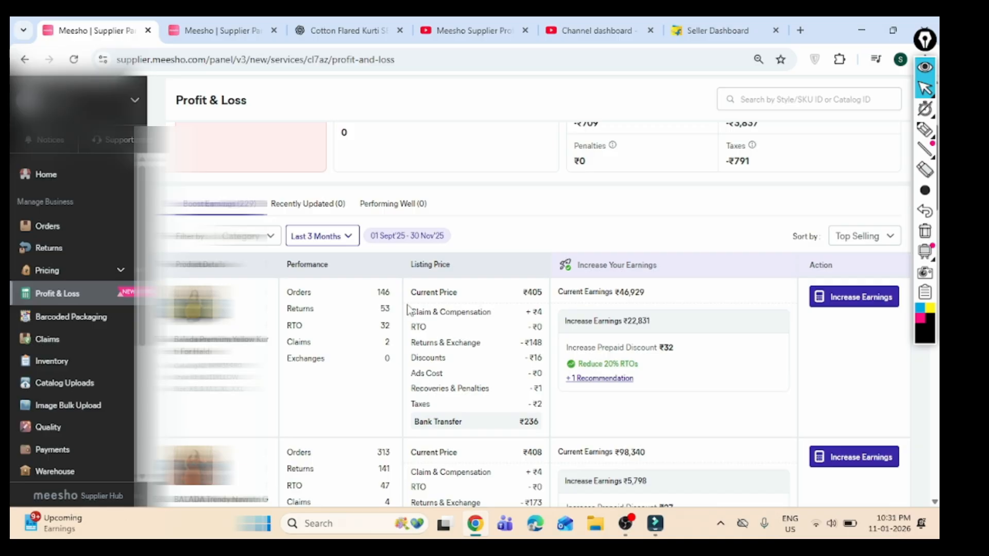
left_click_drag(408, 278, 455, 333)
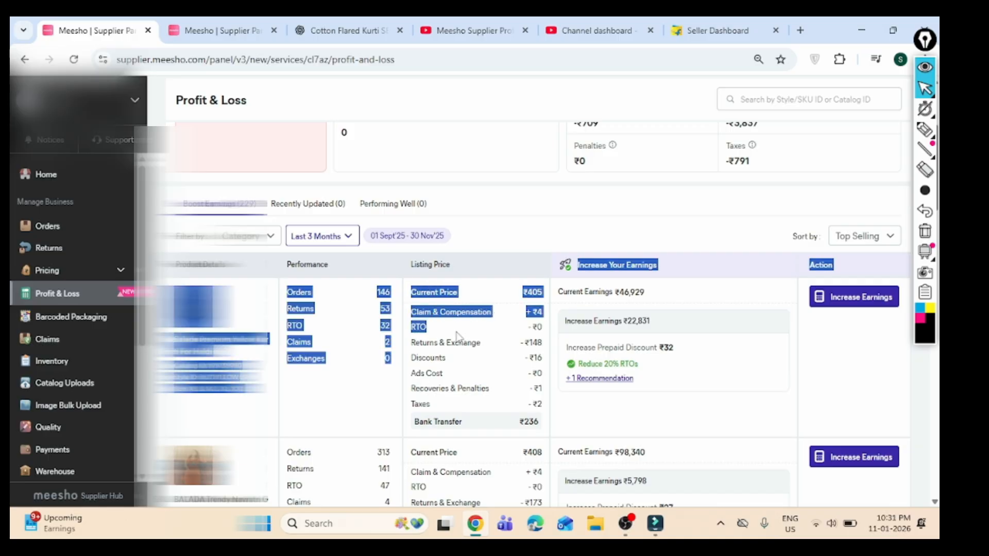
left_click(519, 374)
scroll(500, 378, "down", 1)
scroll(501, 382, "down", 1)
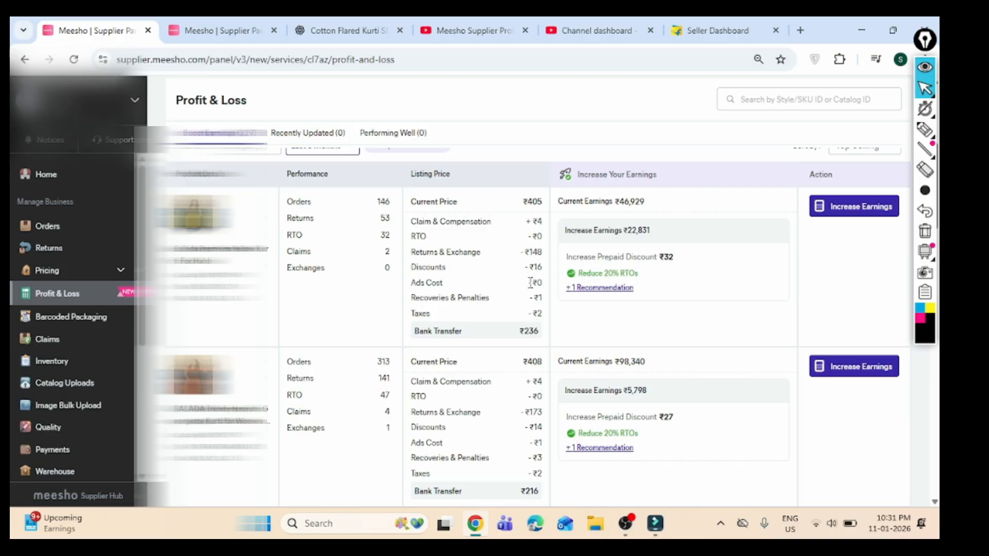
scroll(422, 242, "up", 1)
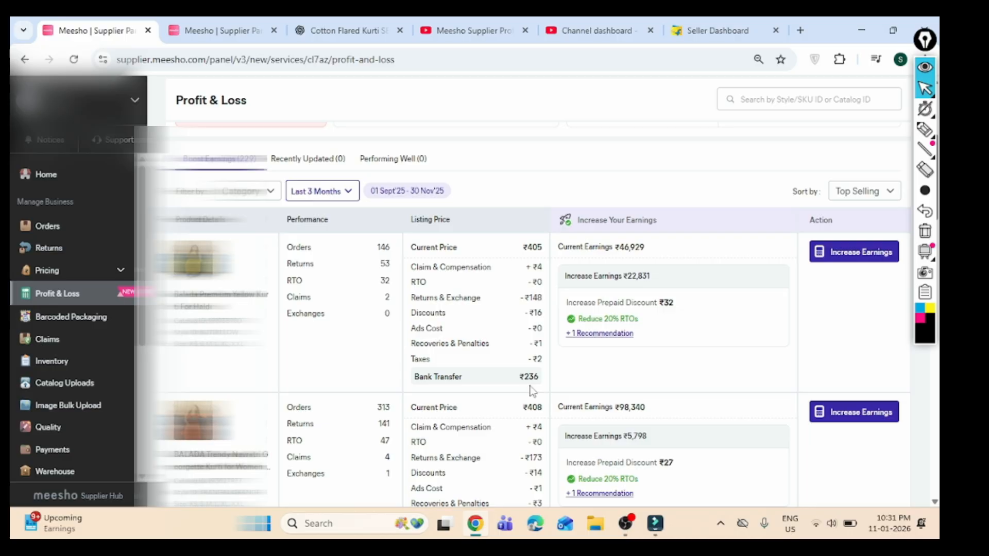
scroll(530, 389, "up", 4)
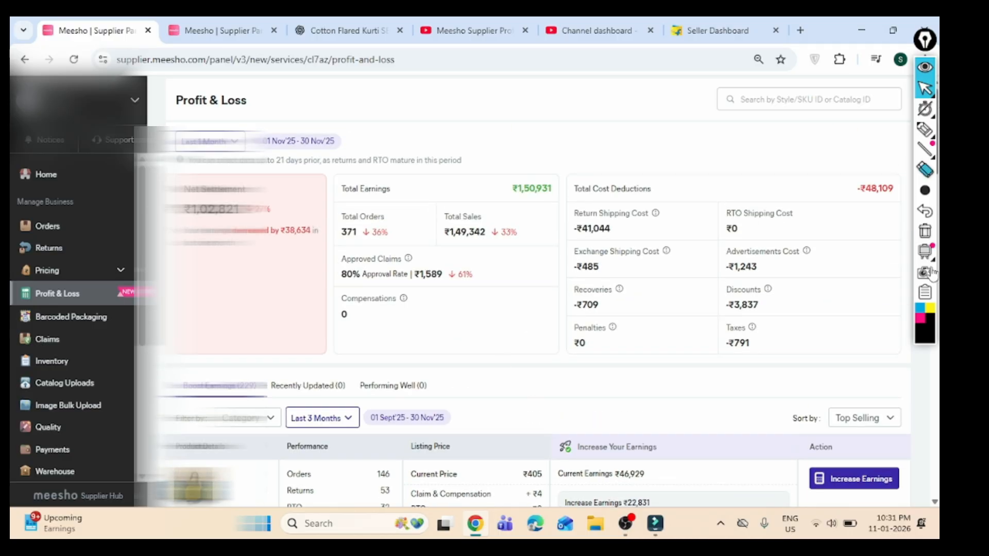
scroll(593, 185, "down", 4)
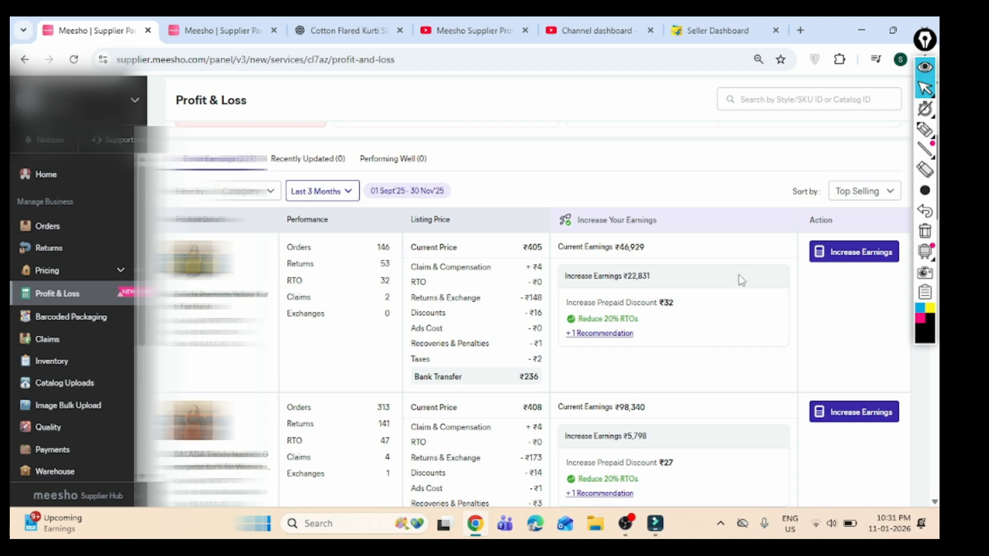
View the first product's Increase Earnings recommendations, including the WDRP and prepaid discounts, and return to the Profit & Loss page.
left_click(852, 256)
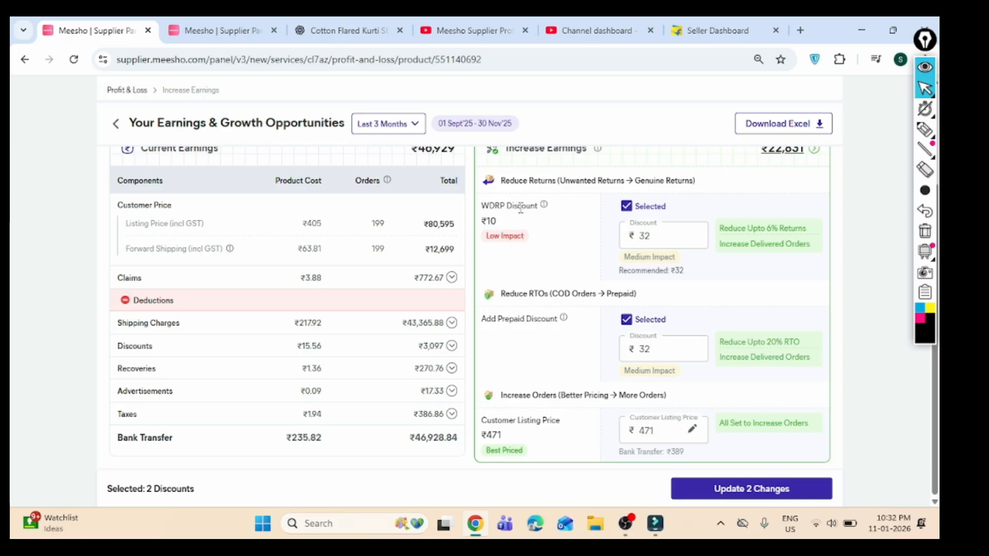
mouse_move(548, 212)
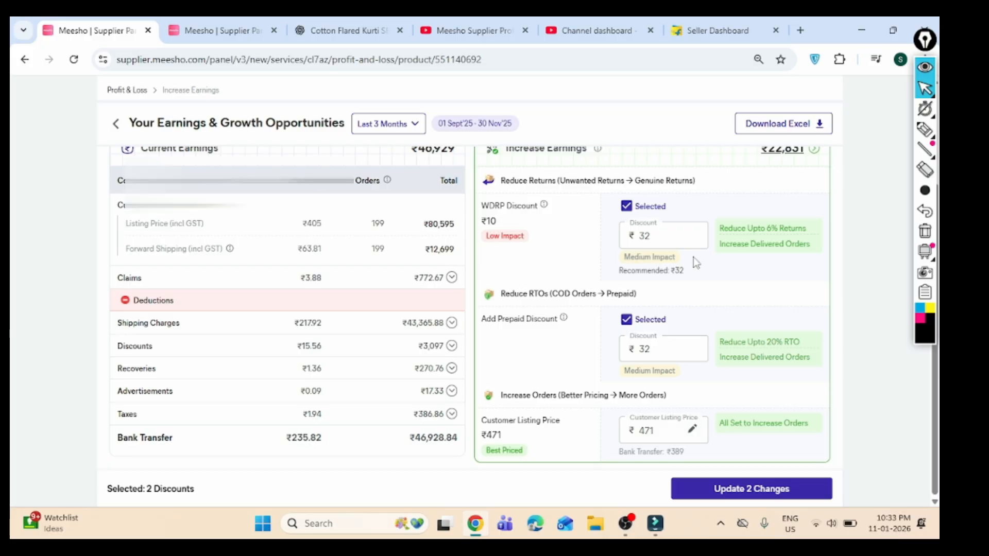
scroll(694, 257, "up", 3)
left_click(117, 126)
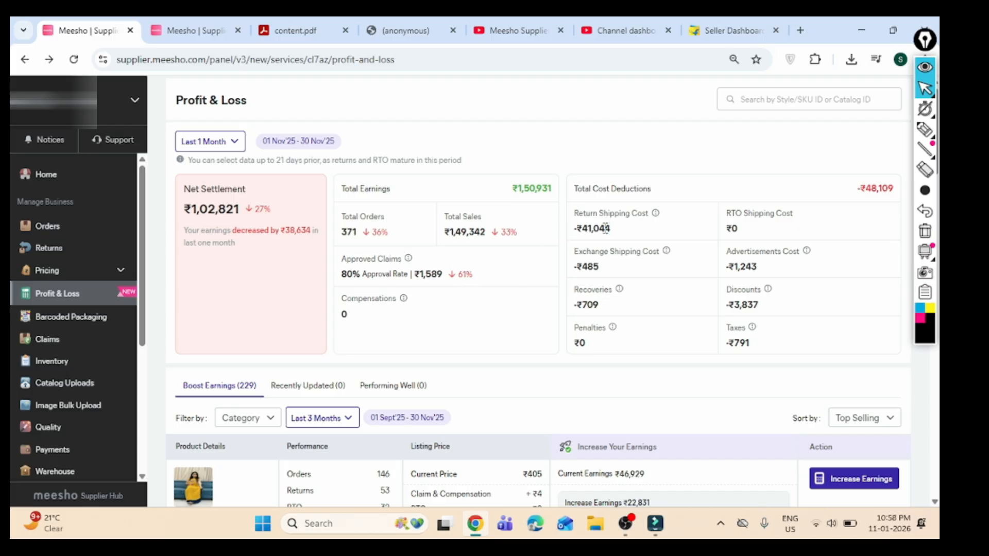
Recheck the Return Shipping Cost and Net Settlement amounts for the last month.
left_click_drag(618, 228, 577, 228)
left_click(643, 236)
left_click_drag(187, 208, 239, 209)
left_click(268, 300)
Switch to the meesho_profit_summary.pdf document and look at the Total Orders row of the profit calculation table.
left_click(406, 31)
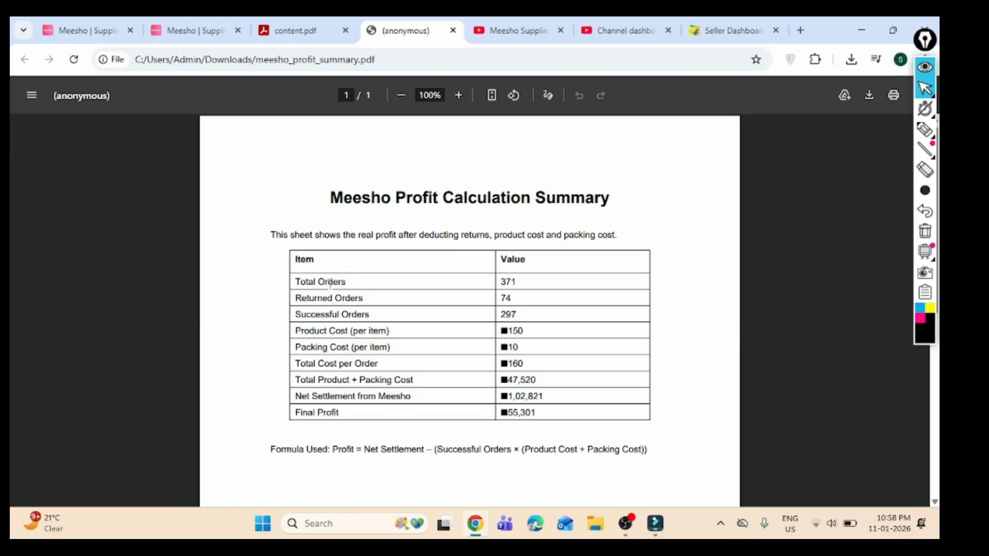
left_click_drag(356, 281, 295, 282)
left_click(413, 288)
Mark the Total Orders, Returned Orders and Successful Orders rows with freehand pen strokes beside their values.
mouse_move(925, 129)
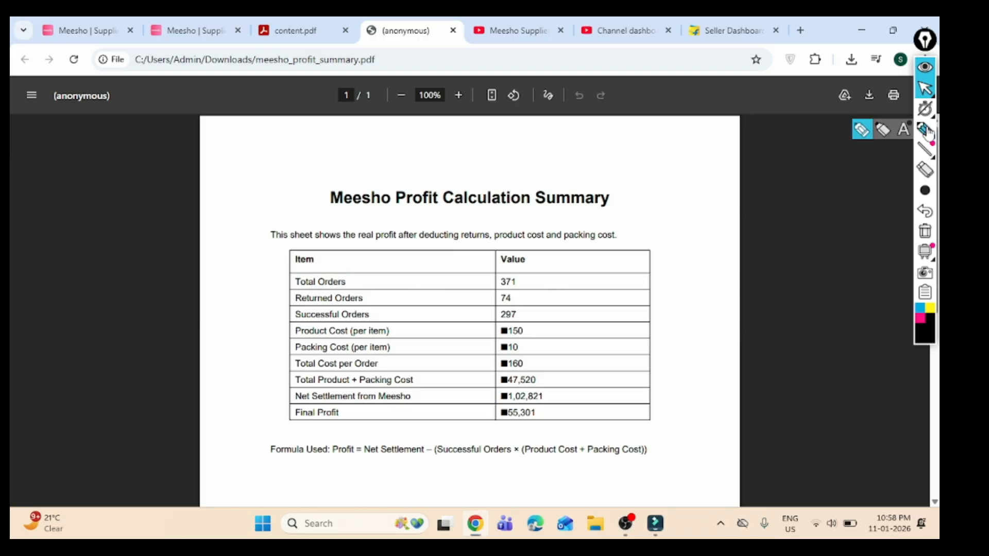
left_click(860, 131)
left_click_drag(576, 278, 607, 280)
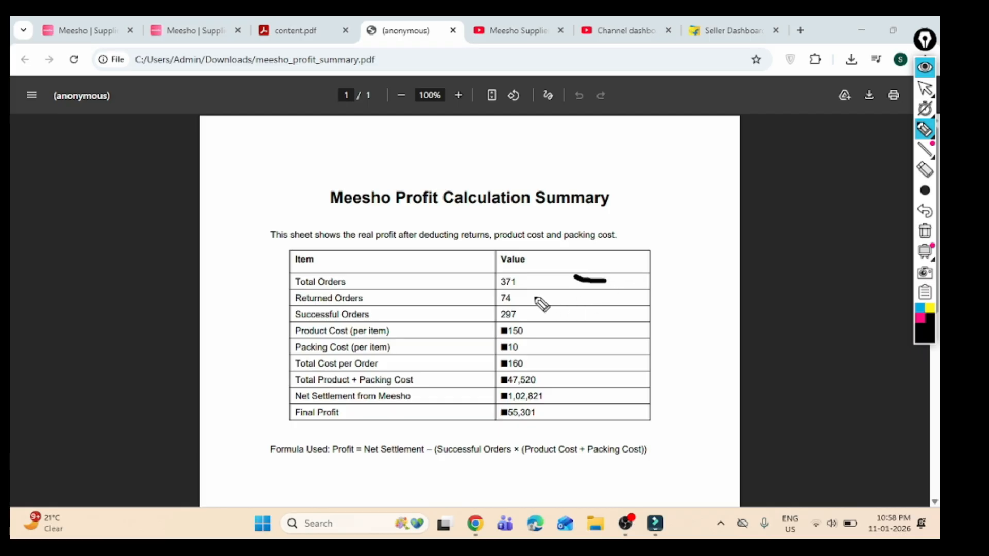
left_click_drag(536, 299, 585, 294)
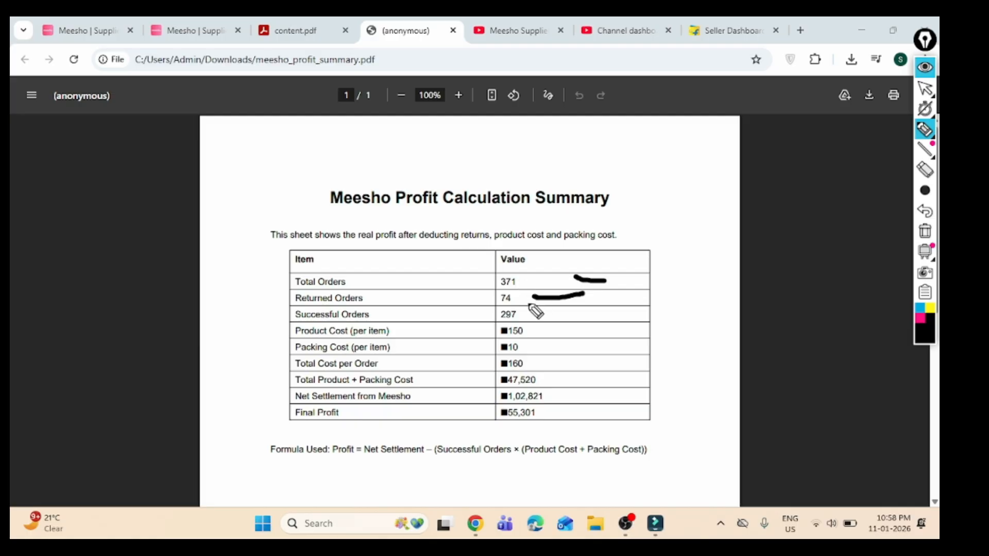
left_click_drag(544, 316, 597, 314)
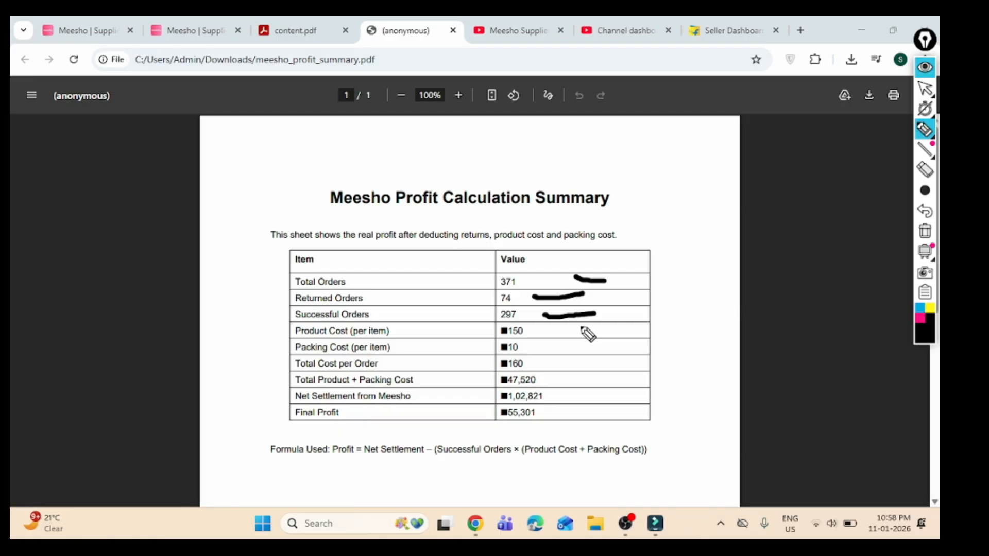
Pen-mark the Product Cost, Packing Cost and Total Cost per Order values, and link Successful Orders to Total Cost per Order with a bracket.
mouse_move(567, 330)
left_mouse_down()
mouse_move(605, 326)
mouse_move(612, 352)
left_mouse_up()
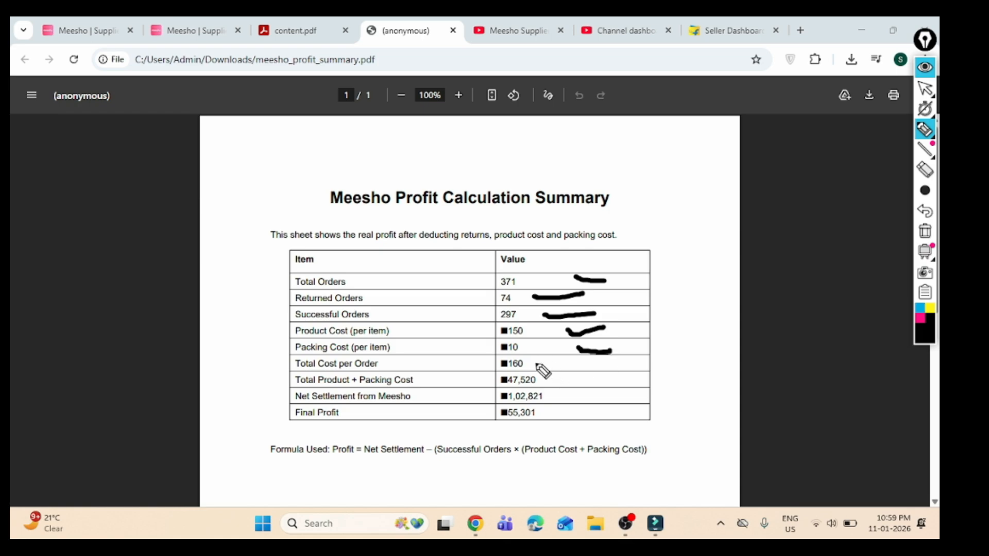
left_click_drag(535, 363, 570, 358)
mouse_move(523, 313)
left_mouse_down()
mouse_move(545, 313)
mouse_move(523, 314)
mouse_move(537, 322)
mouse_move(457, 314)
mouse_move(474, 371)
left_mouse_up()
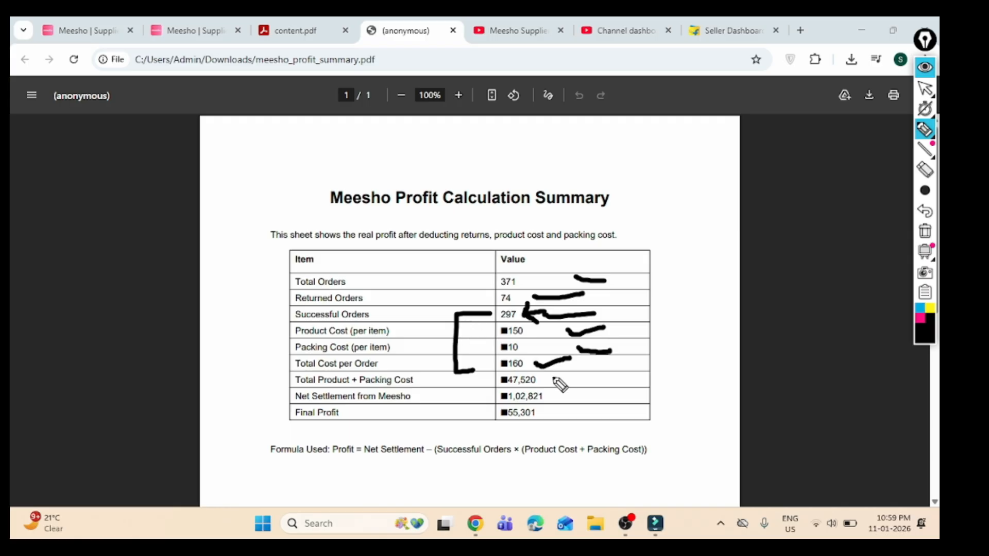
Pen-mark and frame the Total Product + Packing Cost value, then underline Net Settlement from Meesho and mark its value.
mouse_move(562, 376)
left_mouse_down()
mouse_move(599, 370)
mouse_move(579, 380)
left_mouse_up()
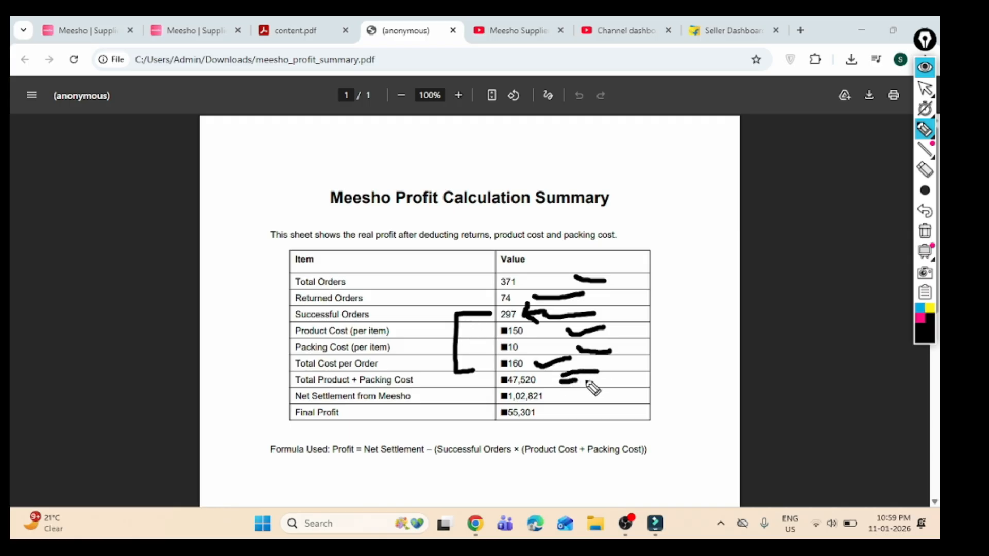
left_click_drag(548, 370, 487, 384)
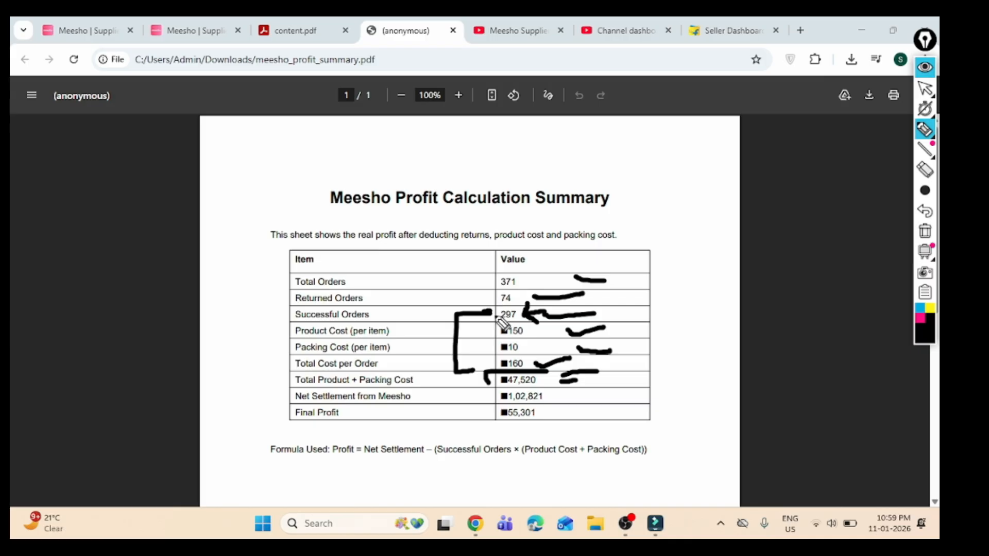
left_click_drag(554, 366, 554, 387)
left_click_drag(324, 405, 382, 405)
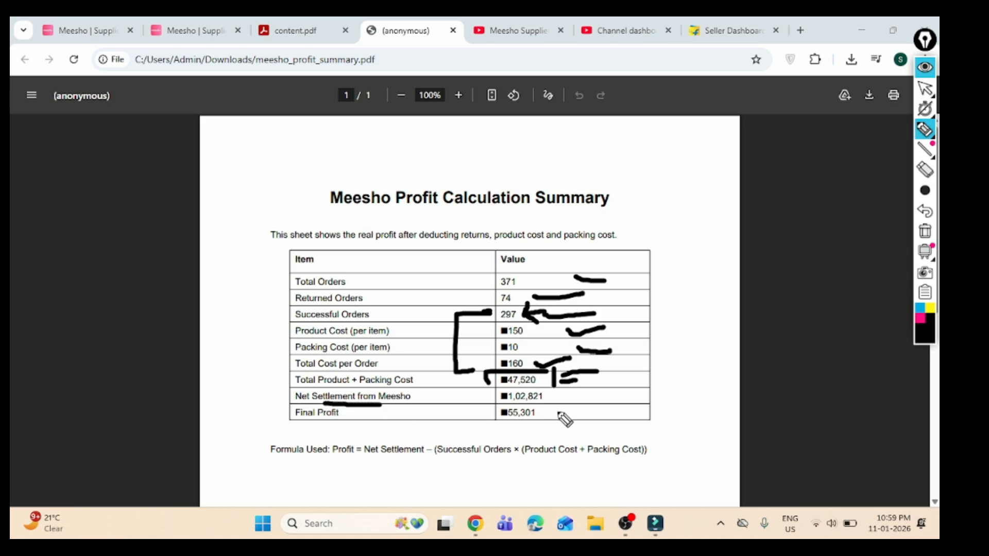
left_click_drag(559, 398, 600, 395)
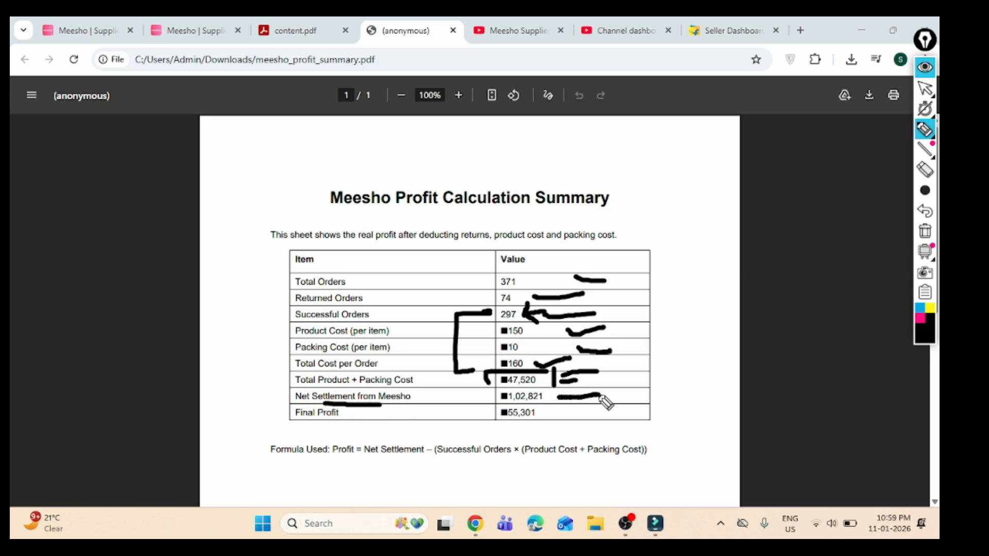